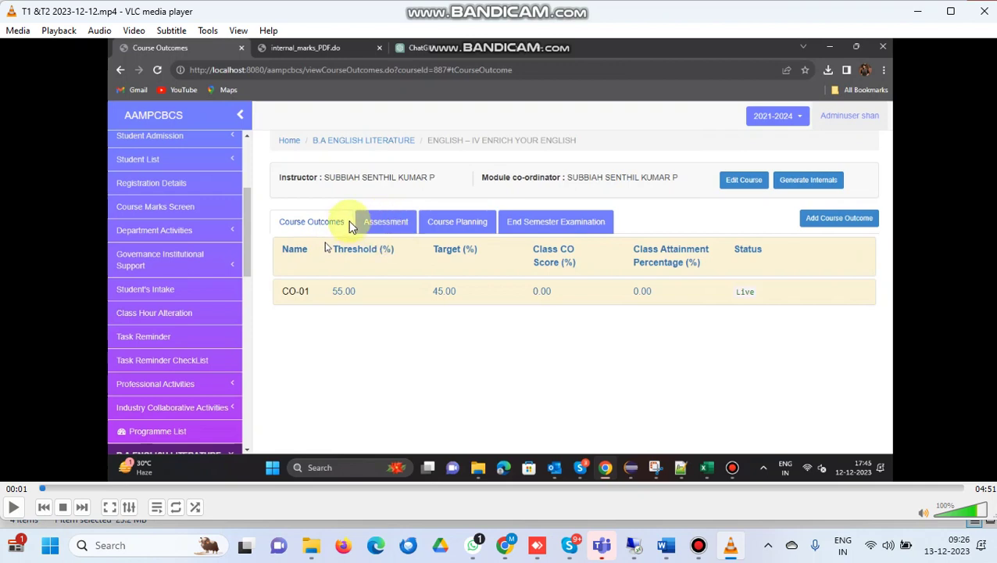
Play the T1 & T2 tutorial video from 00:01, pausing at the assessment list, the add-assessment form and the TEST-I category choice
left_click(14, 507)
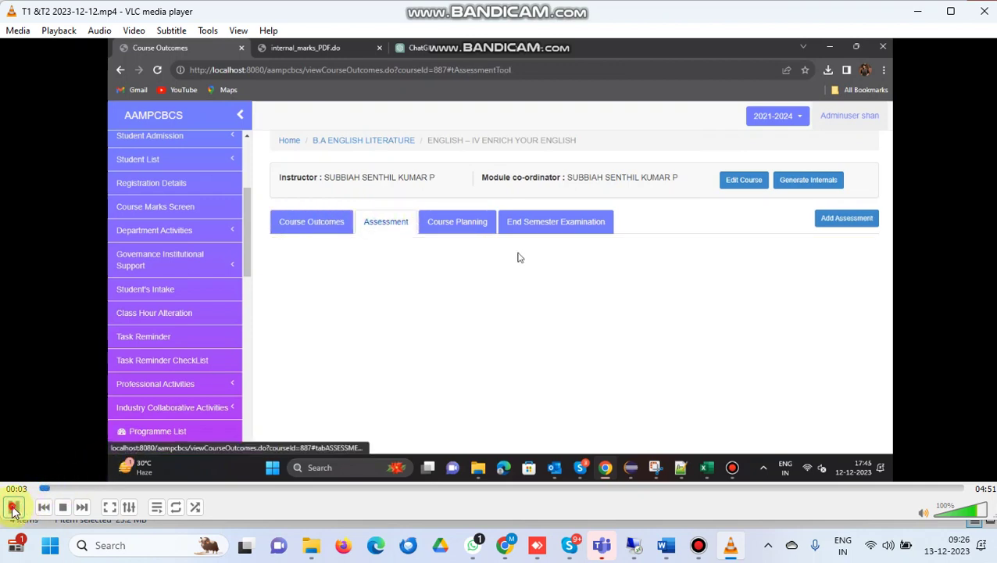
left_click(13, 506)
left_click(12, 509)
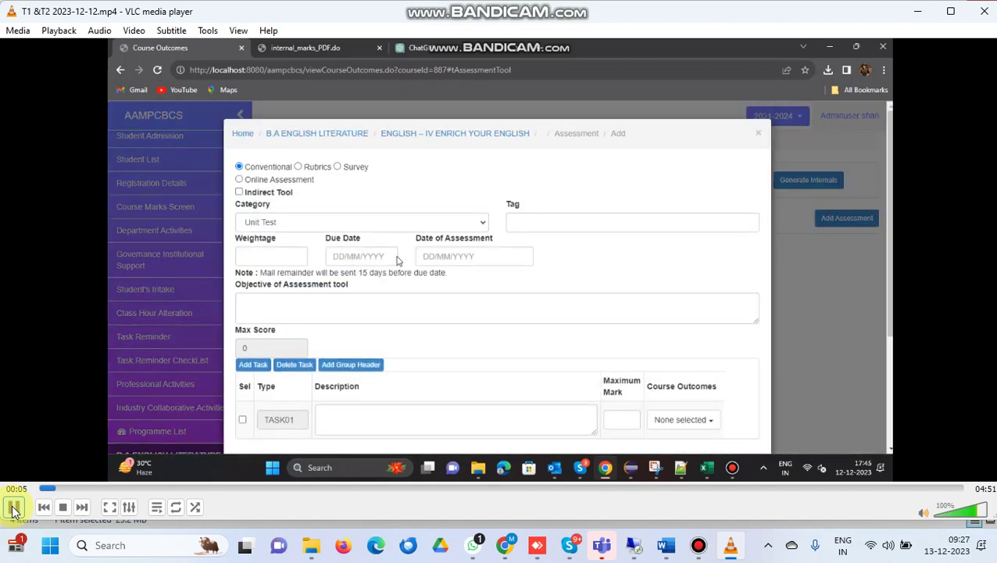
left_click(12, 509)
left_click(12, 509)
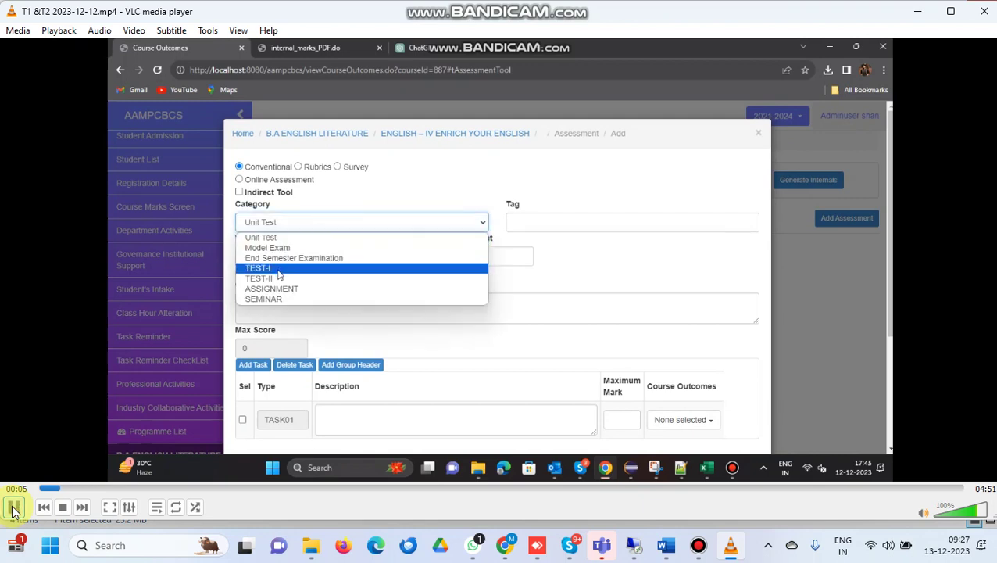
left_click(13, 509)
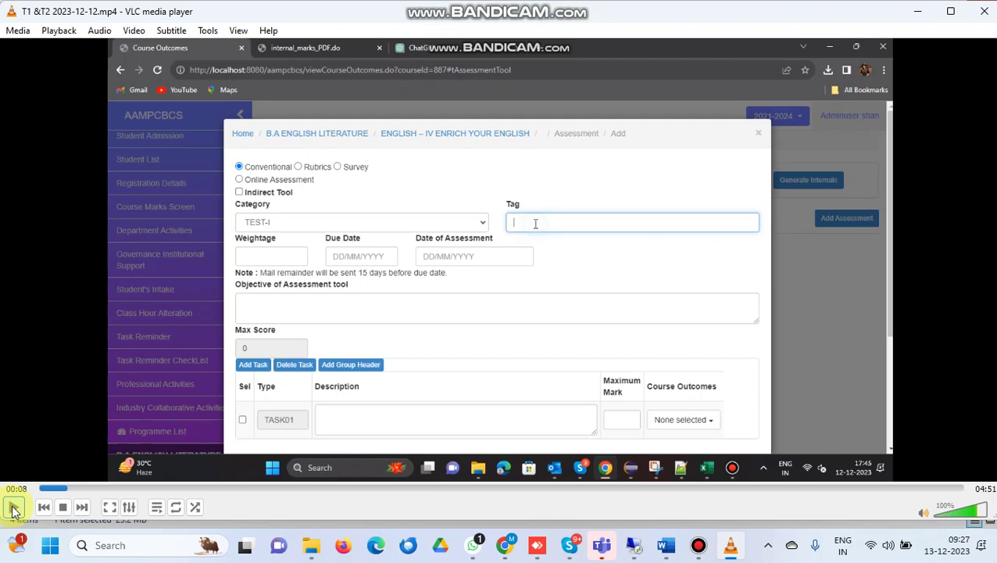
Continue the video through the TEST-I tag, weightage, dates and objective, pausing at 00:16, 00:22 and 00:26
left_click(12, 508)
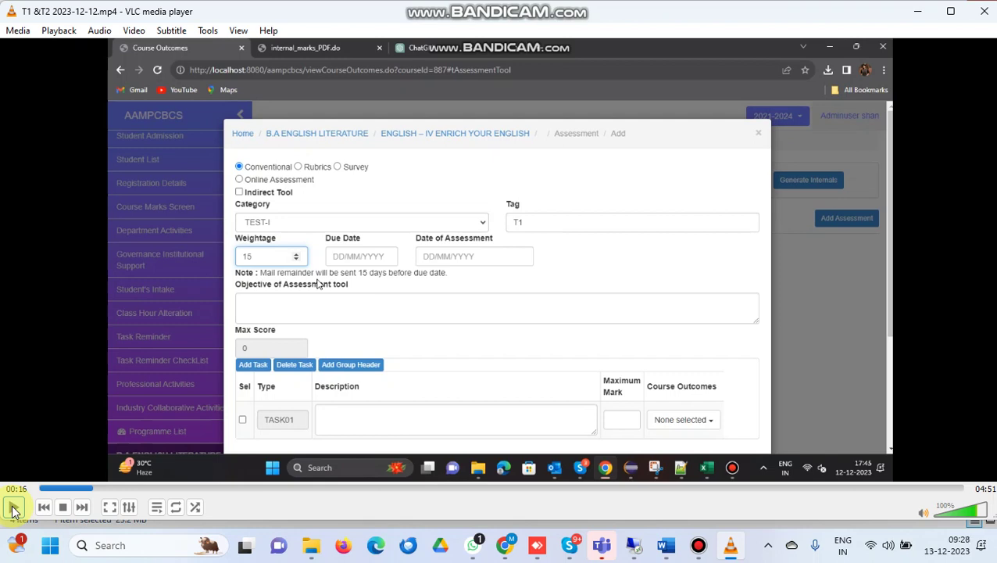
left_click(13, 510)
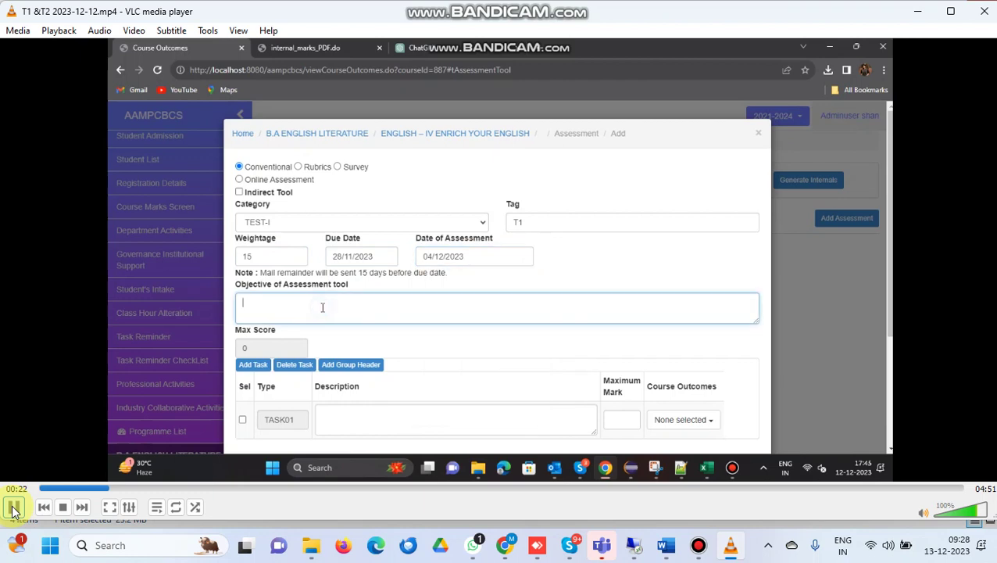
left_click(14, 509)
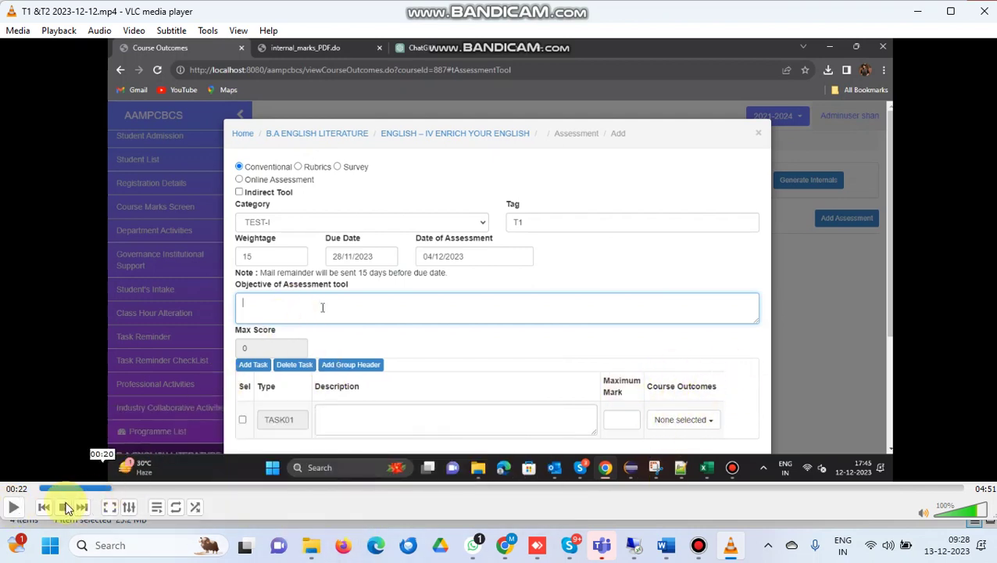
left_click(11, 508)
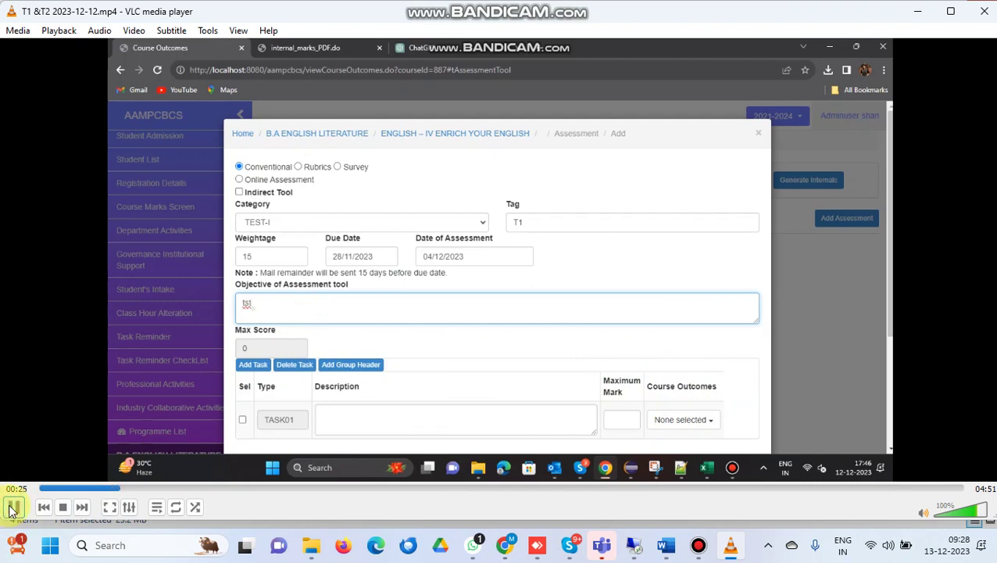
left_click(11, 508)
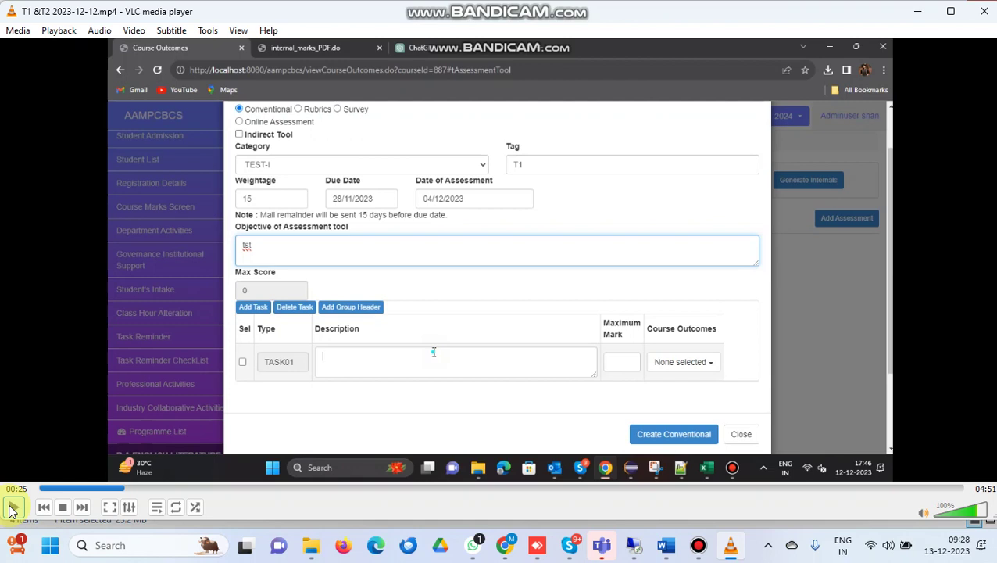
Play the TASK01 part of the video, pausing at the maximum mark, the course outcome selection and the form submission at 00:34
left_click(12, 509)
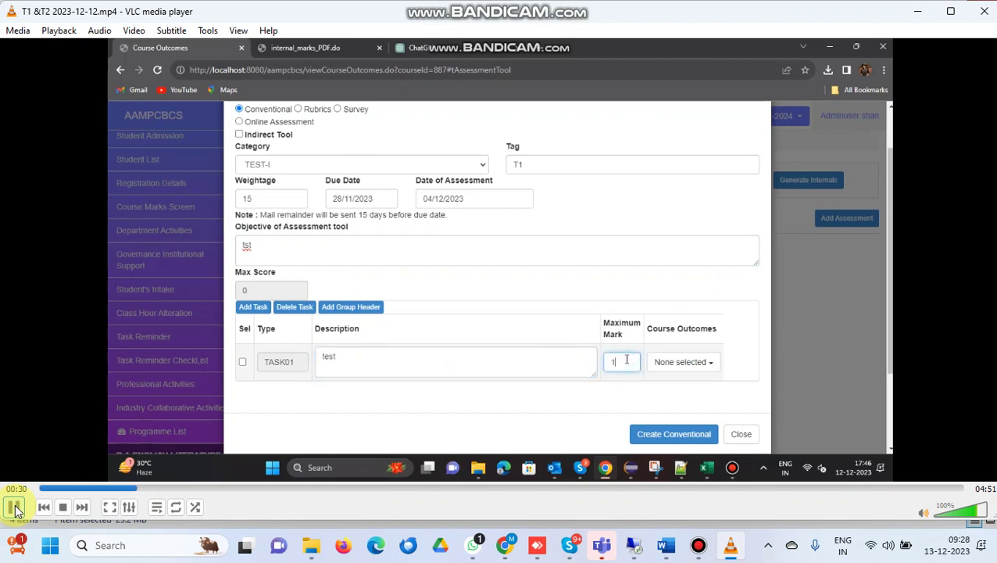
left_click(15, 508)
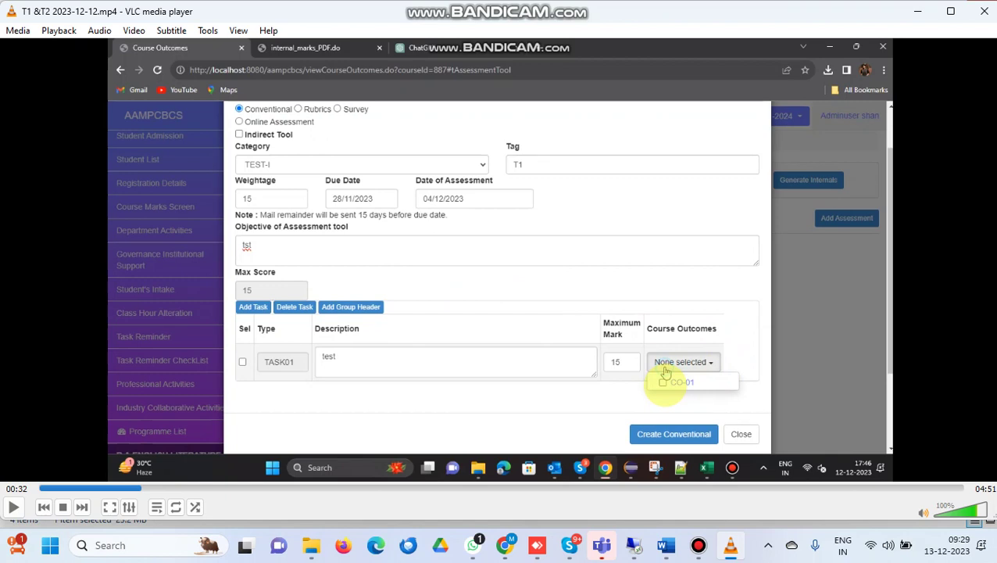
left_click(13, 507)
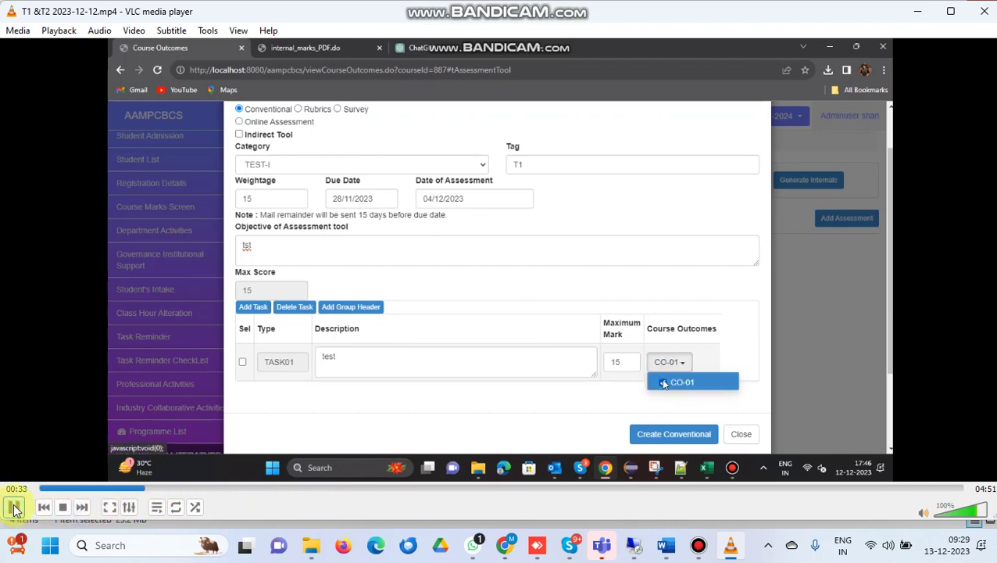
left_click(13, 507)
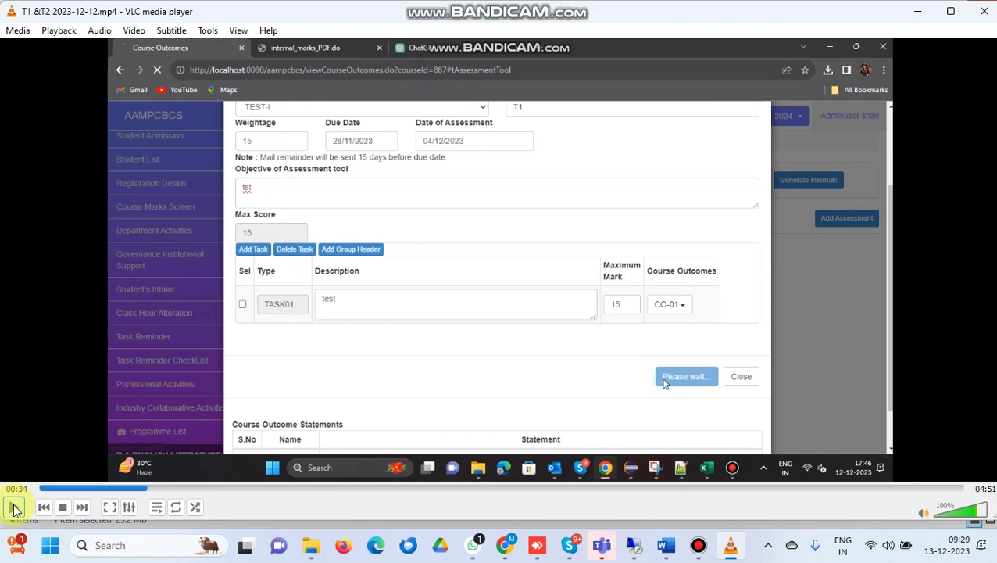
Play the video to the created TEST-I assessment, pause at 00:48, and continue to the marks entry template option at 00:54
left_click(14, 509)
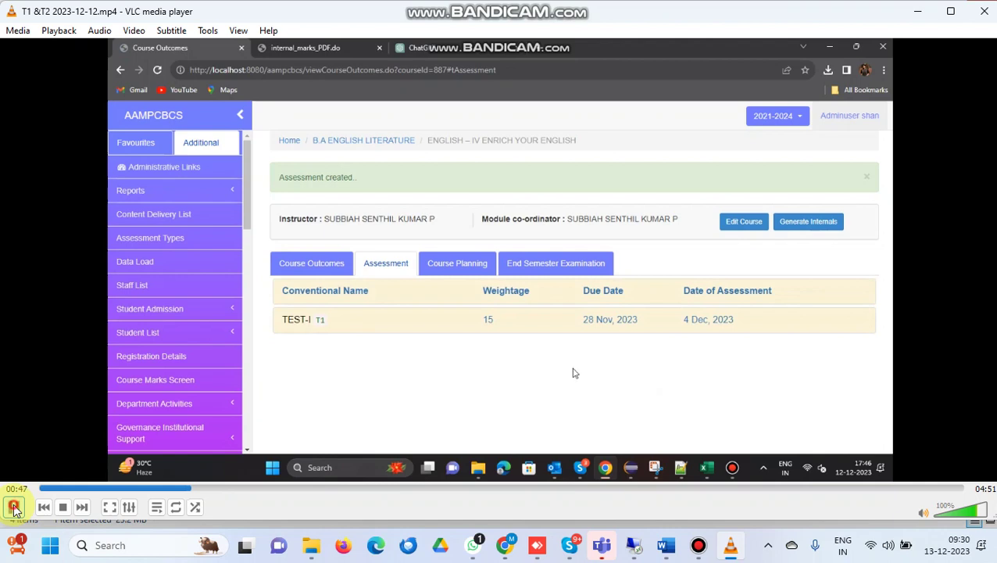
left_click(14, 508)
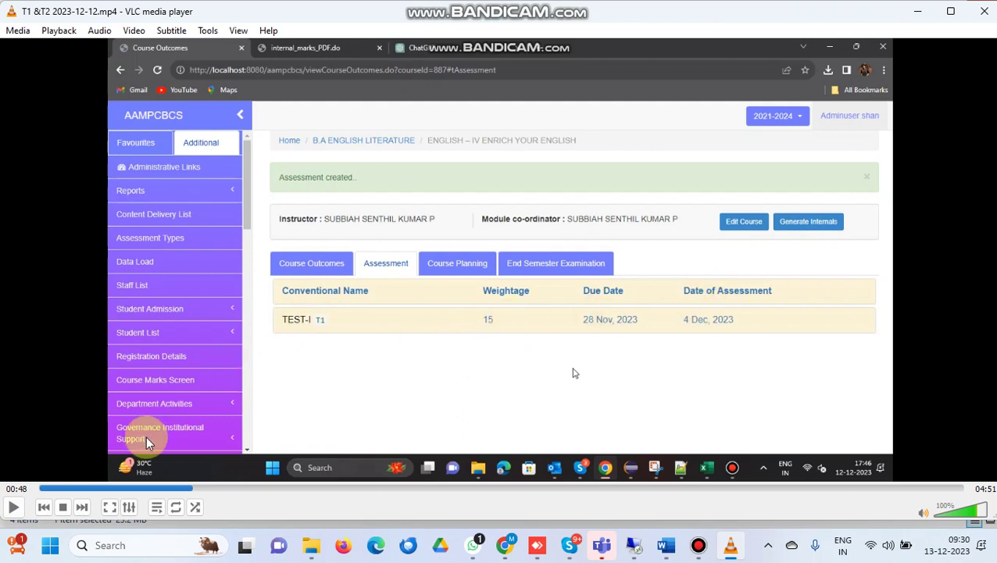
left_click(13, 509)
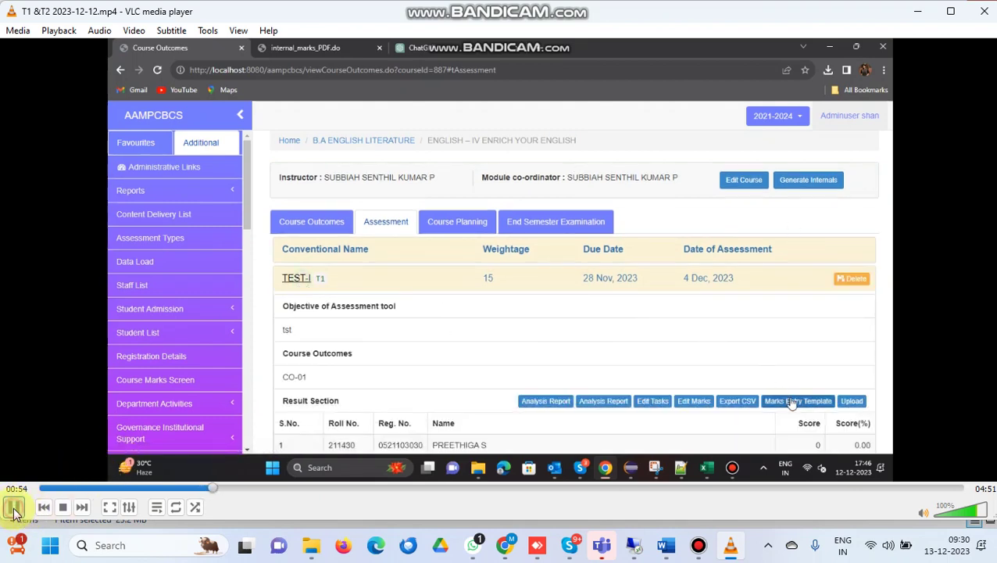
left_click(13, 508)
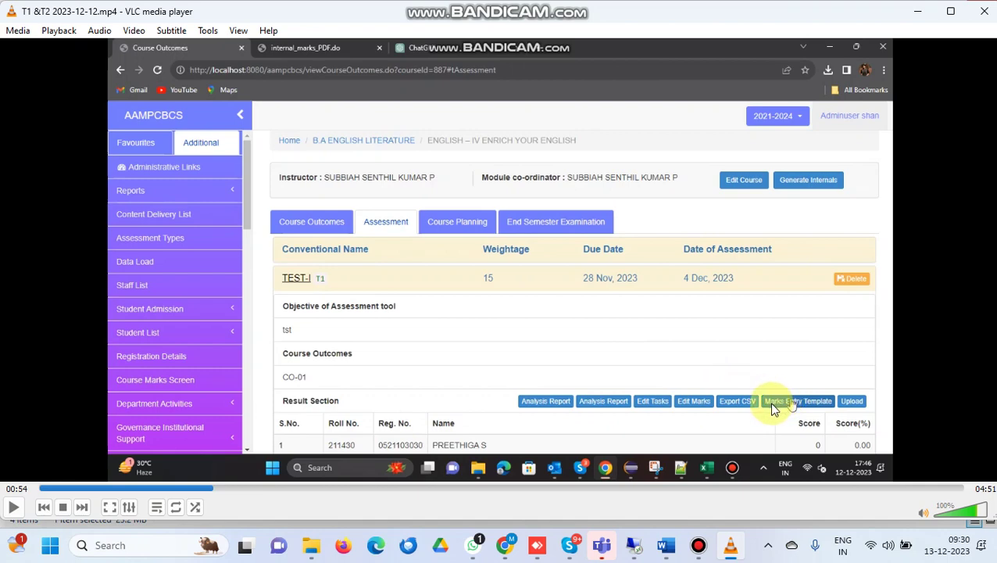
Play the marks template and upload section, pausing at the Excel marks sheet at 01:03 and after the upload at 02:02
left_click(13, 509)
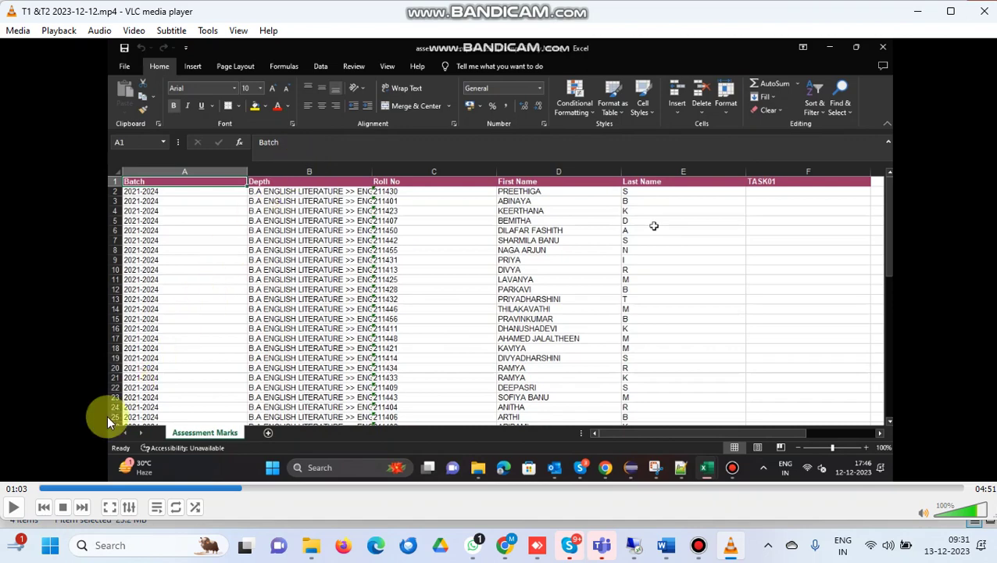
left_click(16, 507)
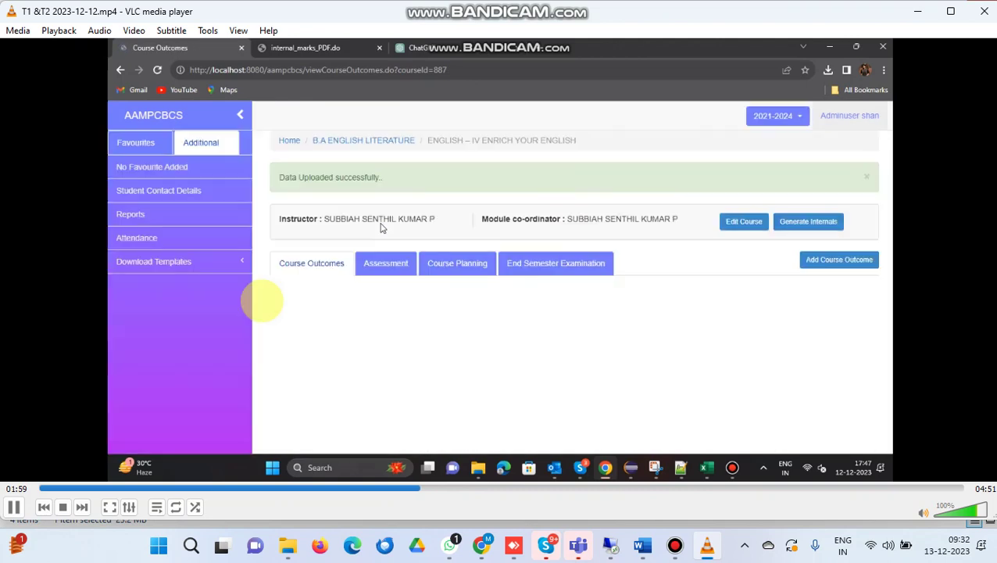
left_click(14, 507)
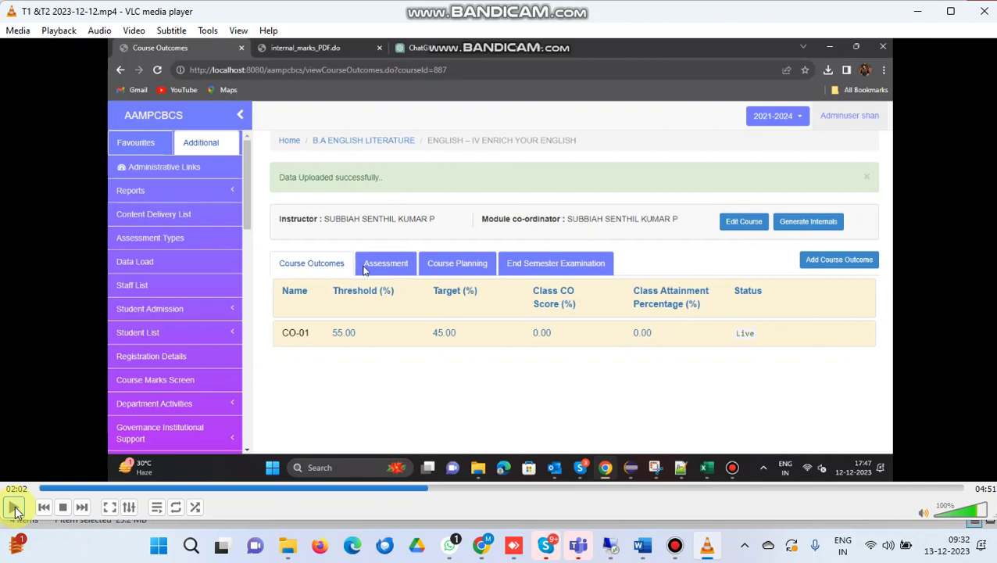
Play the TEST-I marks review, pausing at the mark editing window at 02:17 and the student score list at 02:38
left_click(15, 508)
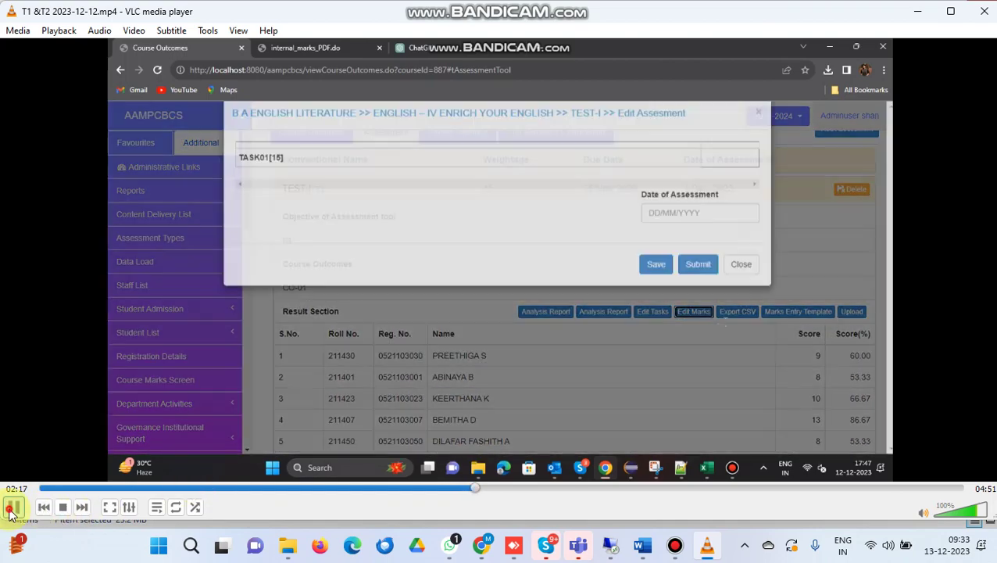
left_click(12, 507)
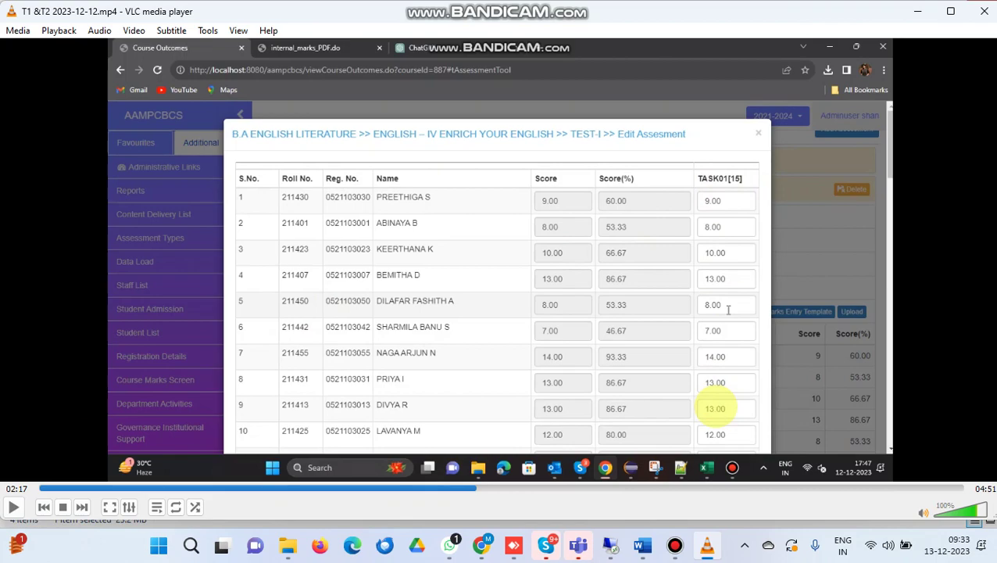
left_click(13, 507)
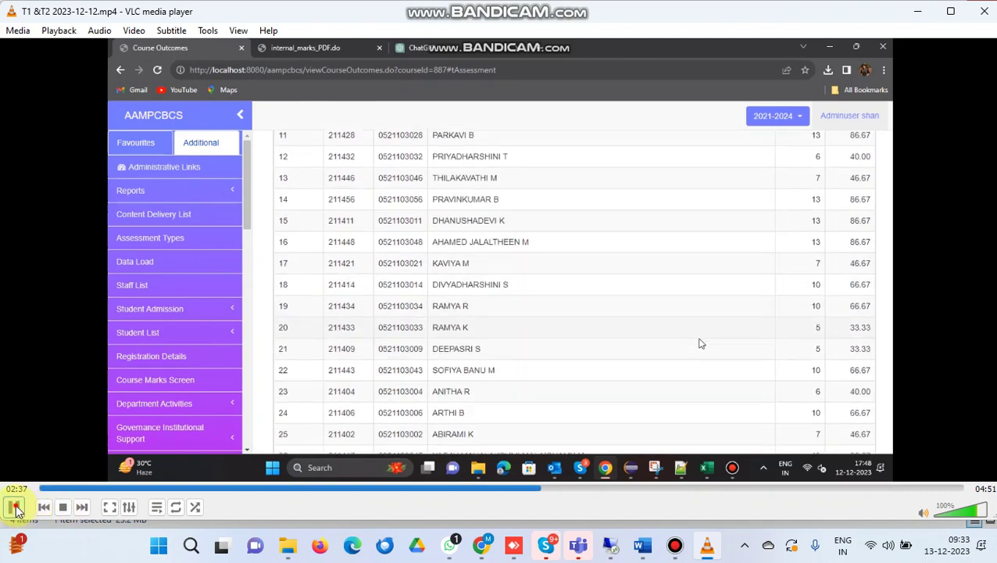
left_click(14, 508)
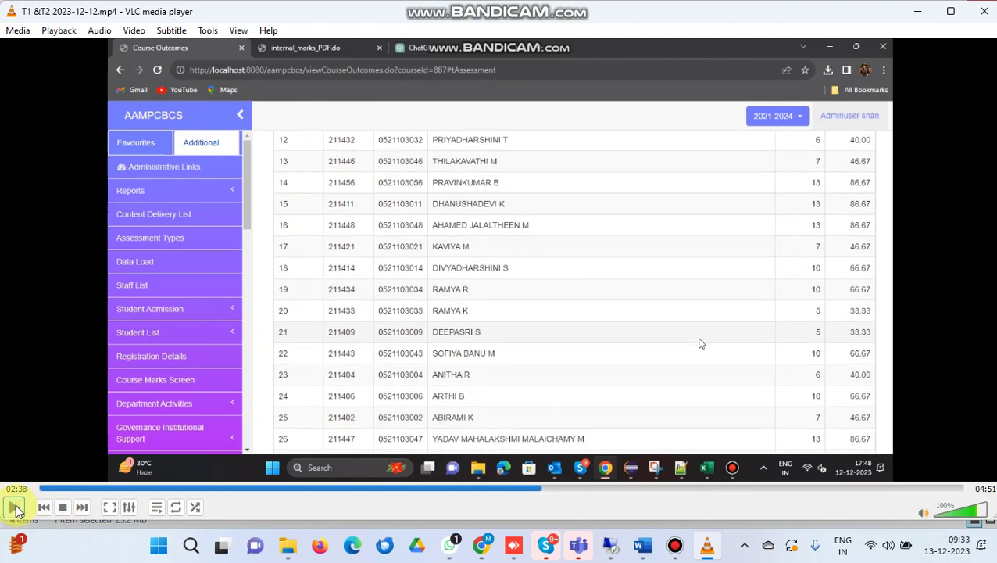
Play the TEST-II section, pausing at the assessment date selection at 02:56 and at the uploaded results at 04:44
left_click(15, 509)
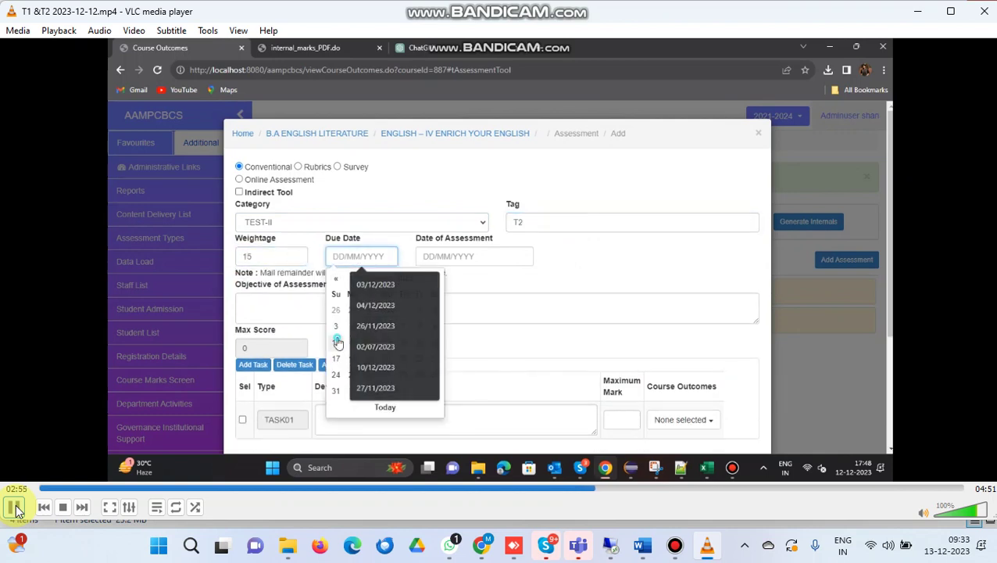
left_click(16, 507)
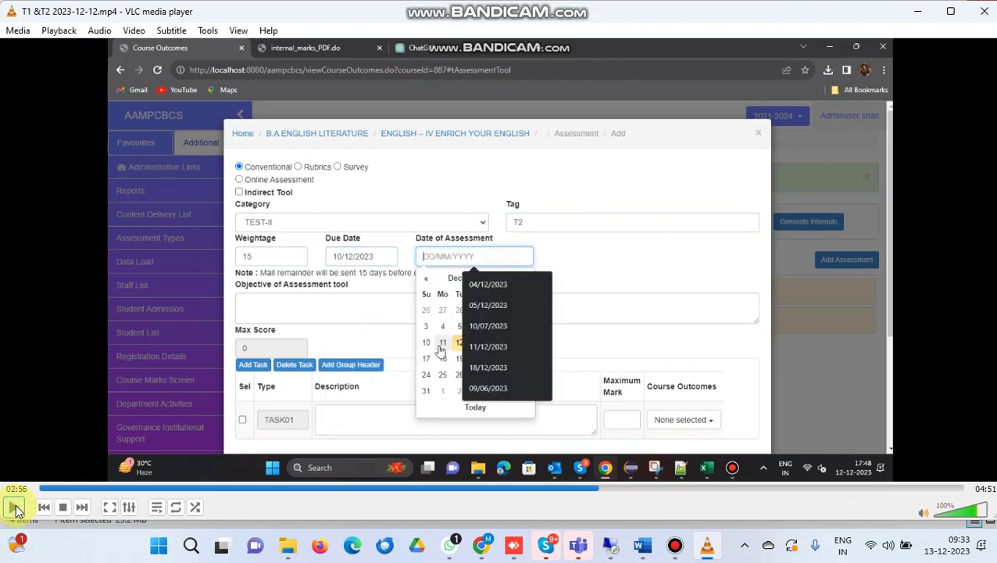
left_click(16, 507)
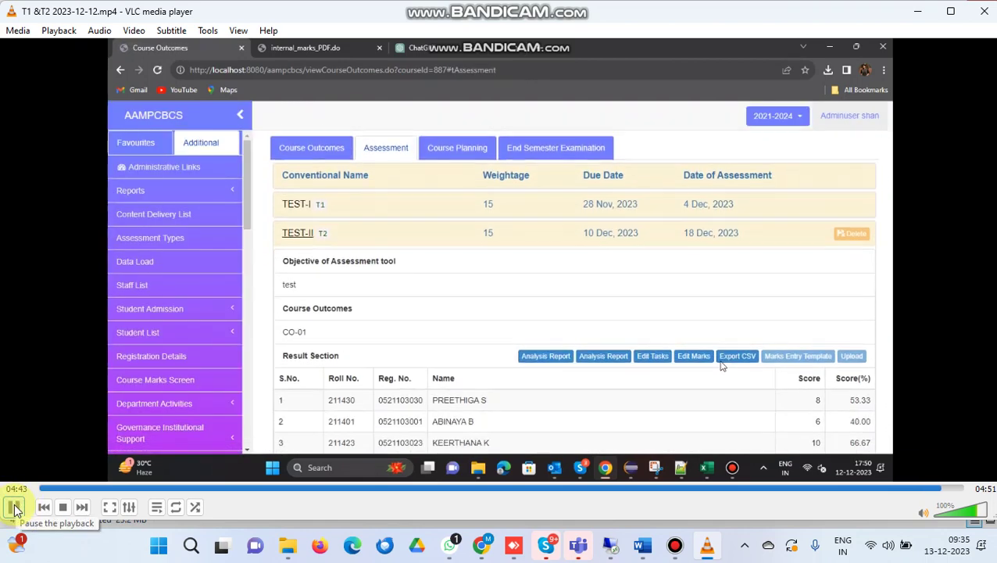
left_click(14, 507)
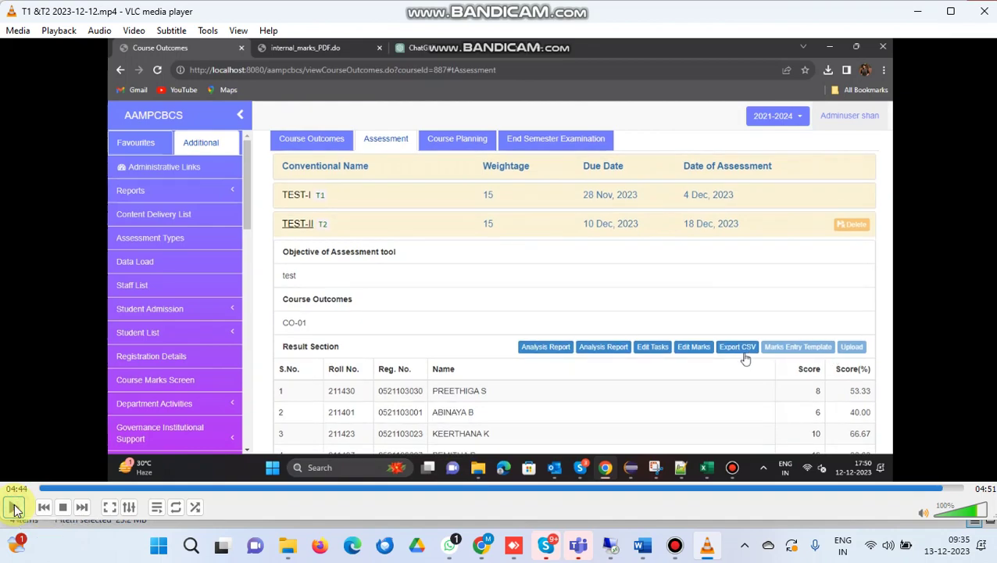